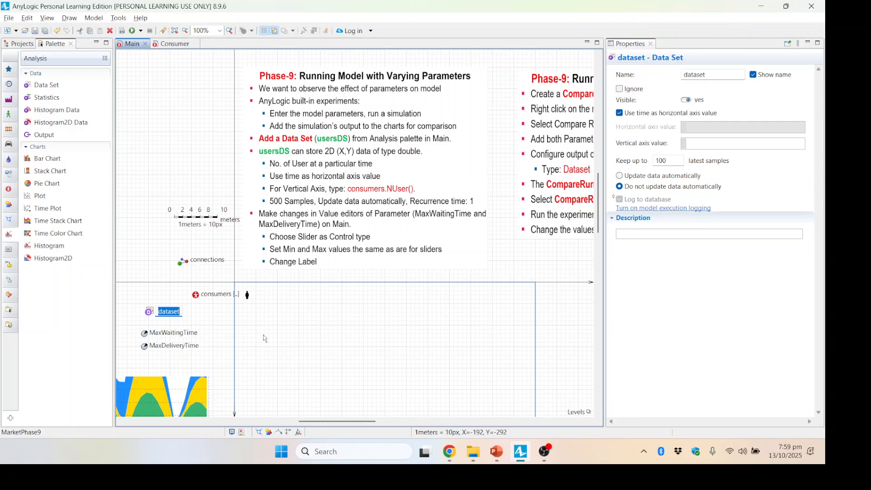
- Rename the data set as UserDS
type("serDS")
left_click(150, 312)
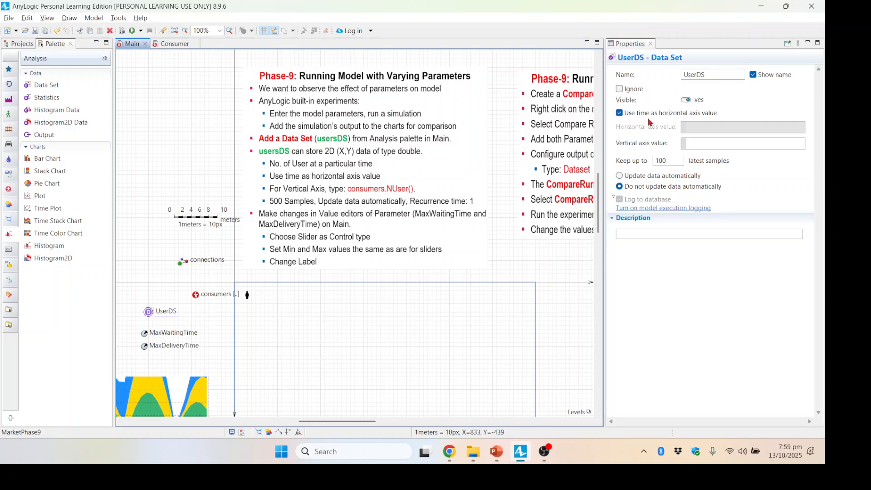
- Set the data set's vertical axis value to consumers.NUser()
left_click(696, 143)
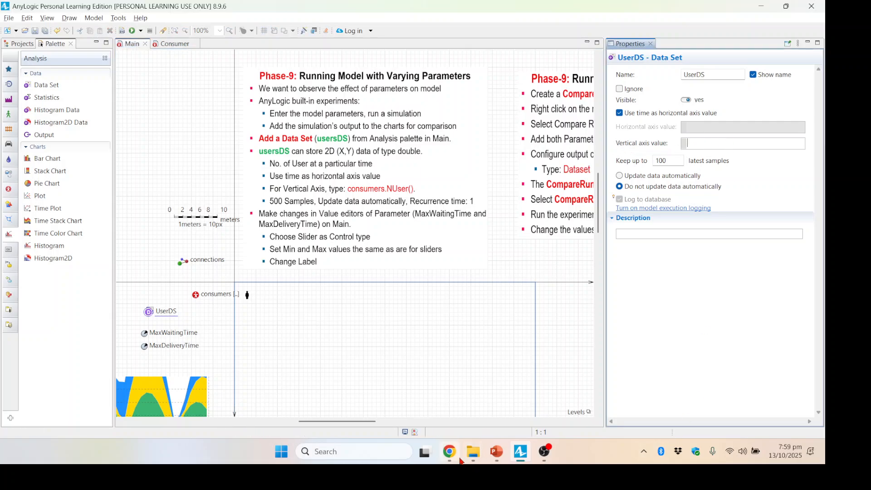
mouse_move(459, 460)
type("consumers.NUser(")
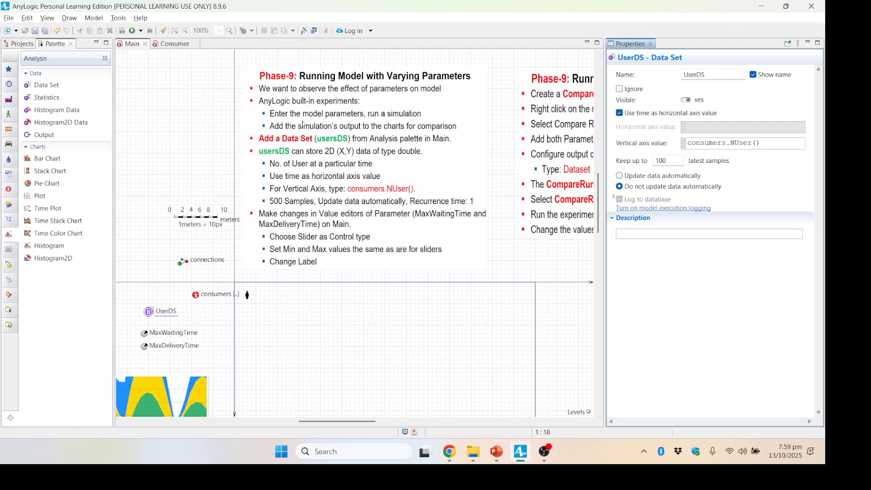
- Keep up to 500 latest samples in UserDS and switch it to update data automatically
double_click(673, 160)
type("5")
left_click(642, 177)
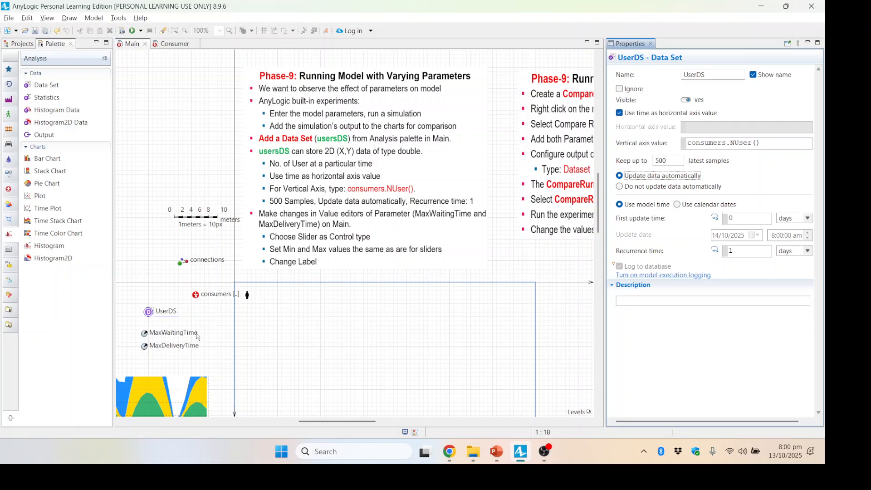
- Change the MaxWaitingTime parameter's control type to Slider
left_click(210, 335)
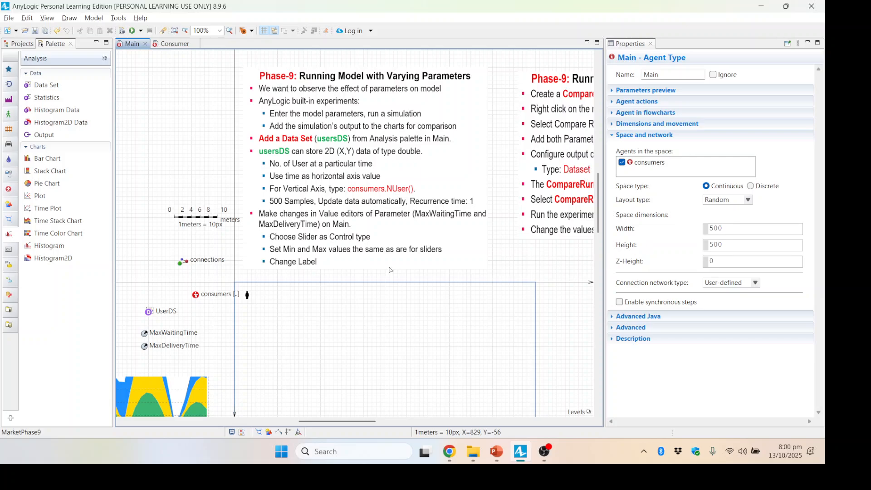
left_click(145, 335)
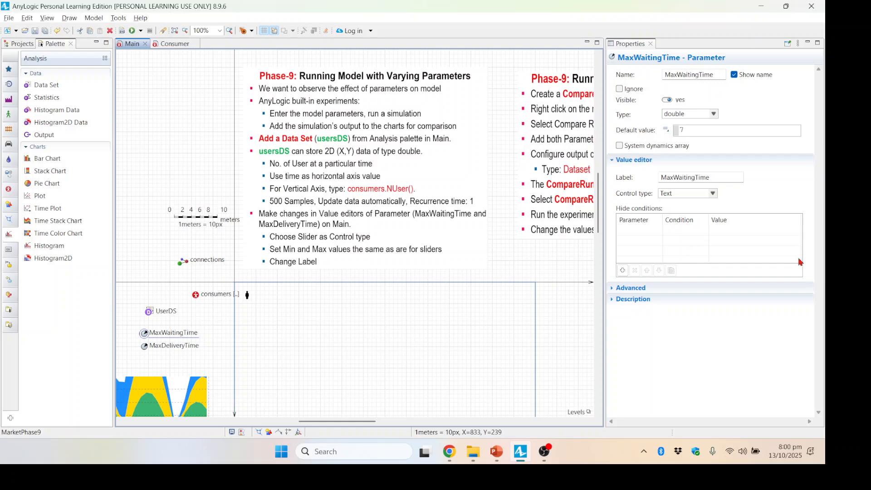
left_click(712, 194)
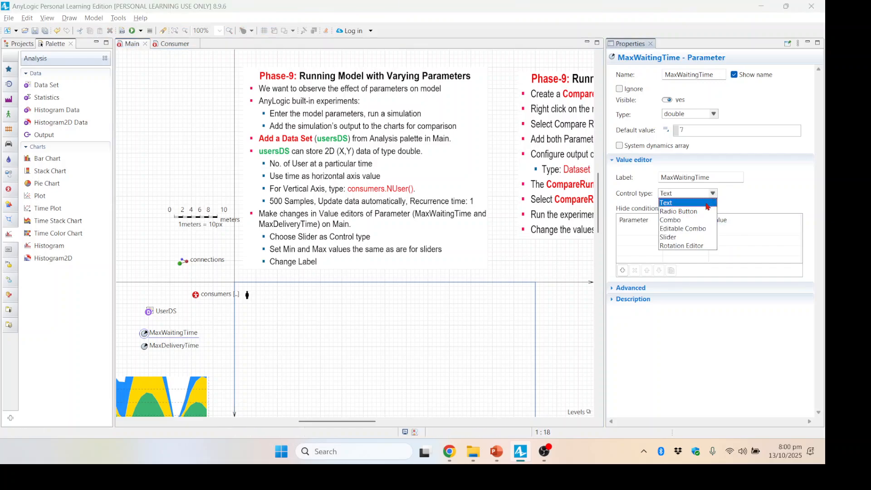
left_click(671, 238)
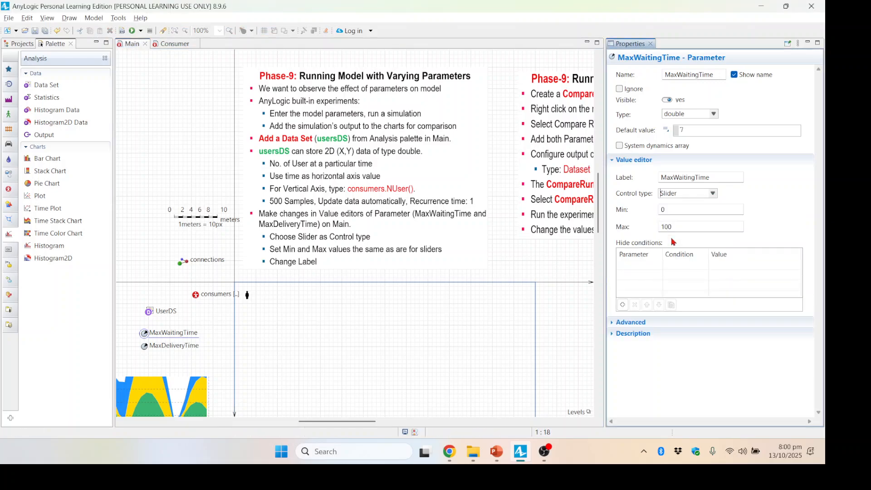
- Set the MaxWaitingTime slider's minimum to 2 and maximum to 15
double_click(676, 209)
left_click_drag(599, 219, 600, 272)
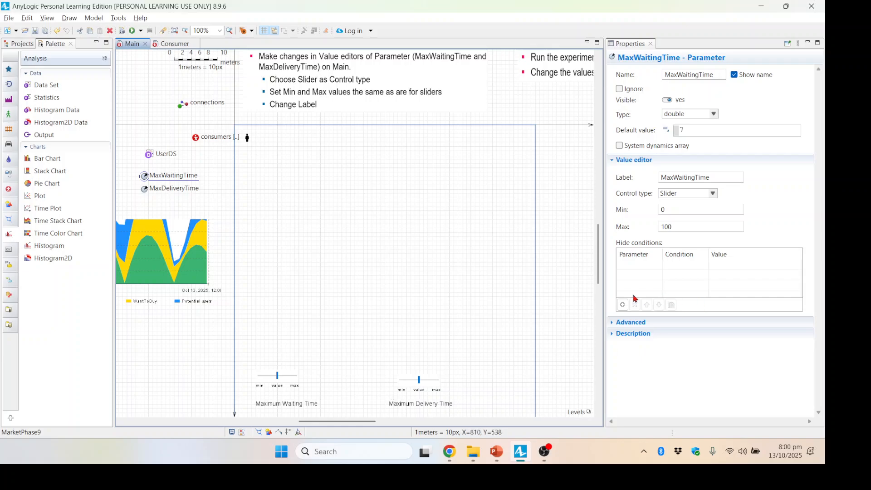
left_click_drag(599, 277, 600, 268)
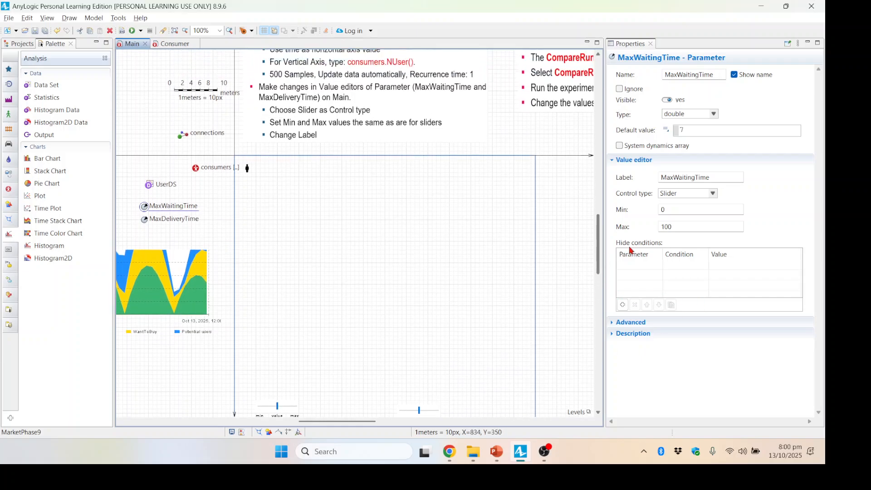
double_click(682, 211)
type("2")
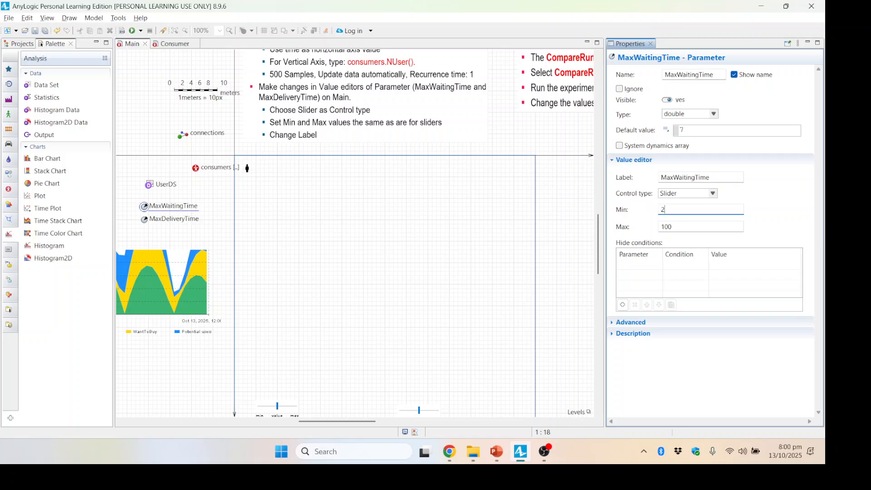
double_click(662, 226)
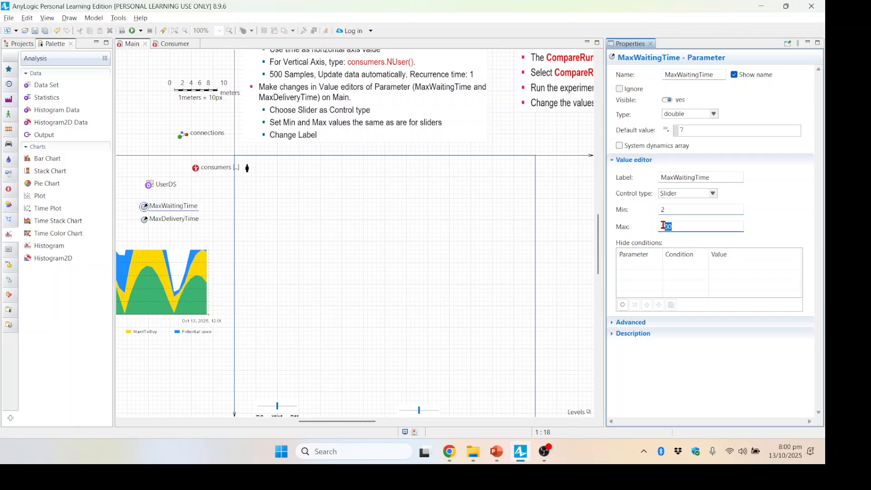
type("15")
- Change the MaxDeliveryTime parameter's control type to Slider
scroll(601, 254, "down", 1)
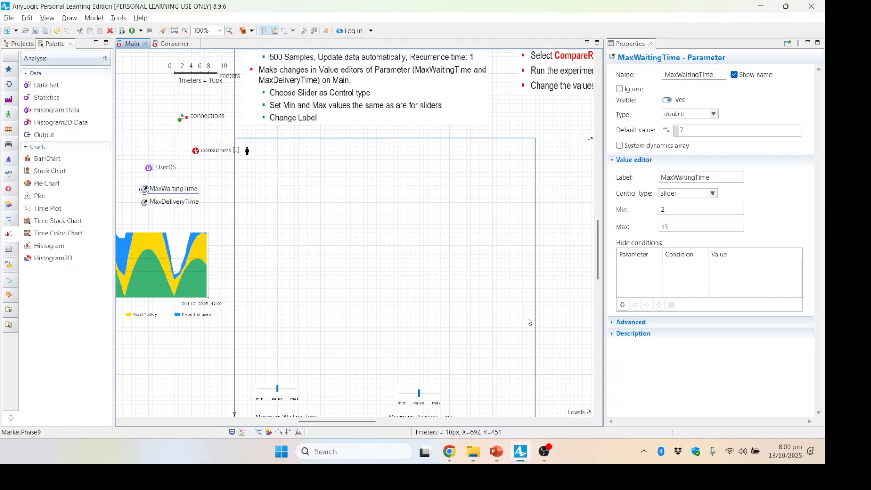
left_click(145, 204)
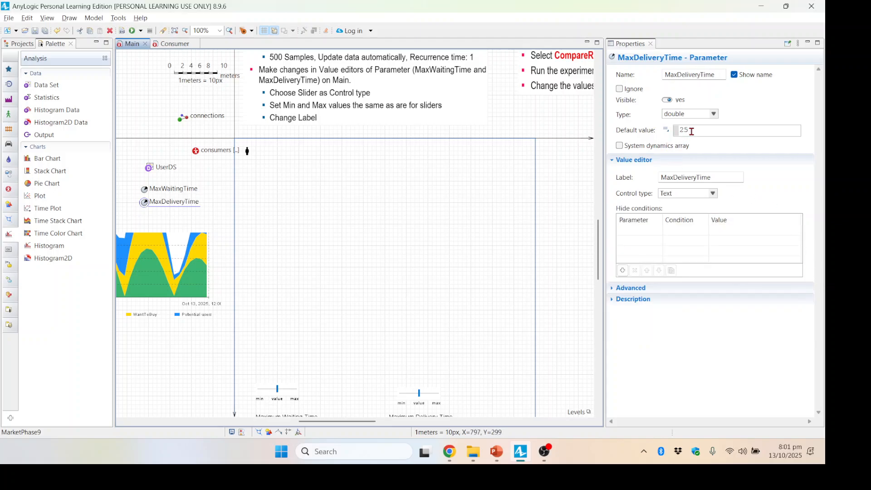
left_click(713, 194)
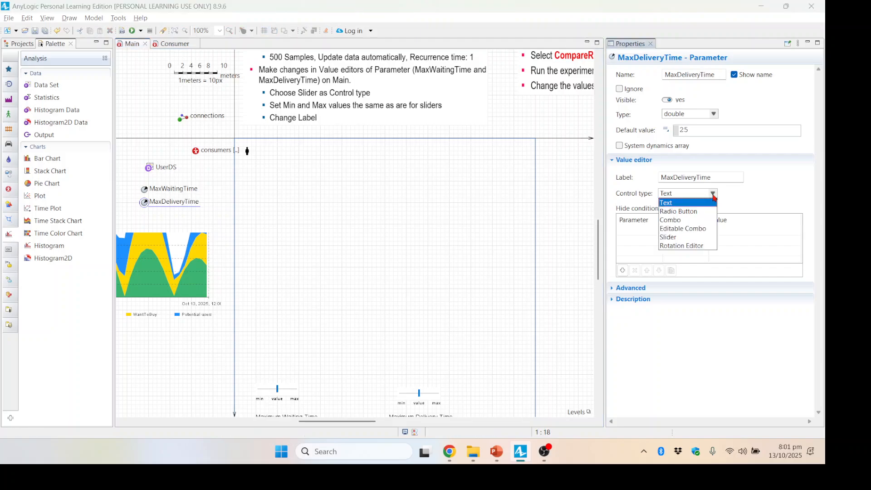
left_click(683, 238)
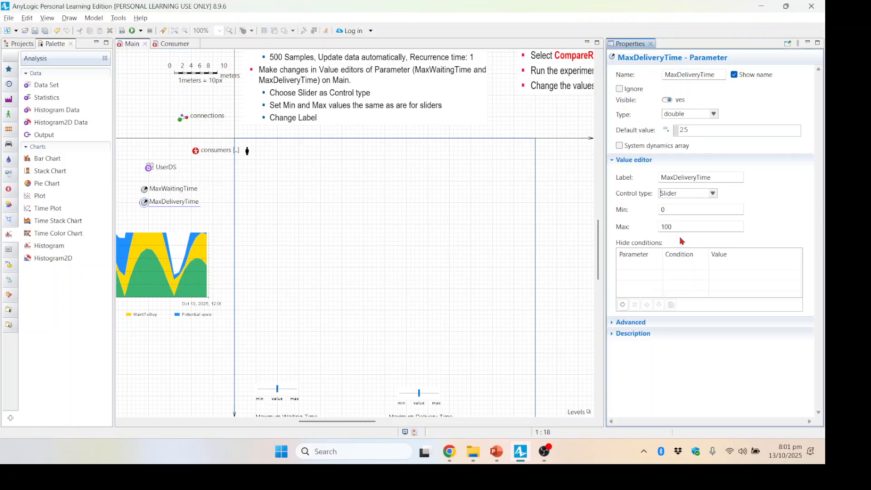
- Set the MaxDeliveryTime slider's minimum to 5 and maximum to 25
double_click(680, 213)
double_click(685, 227)
type("25")
left_click(599, 271)
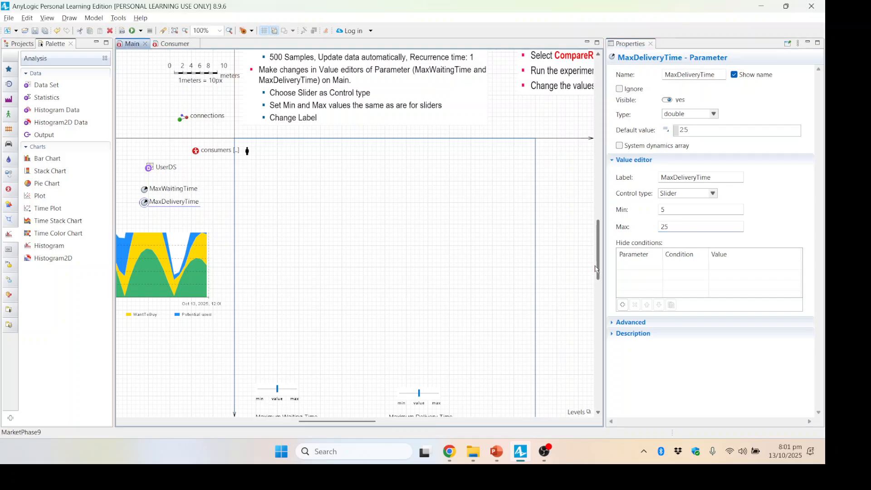
- Examine the Maximum Waiting Time slider's linked parameter and range on the Main canvas
left_click_drag(599, 275, 599, 277)
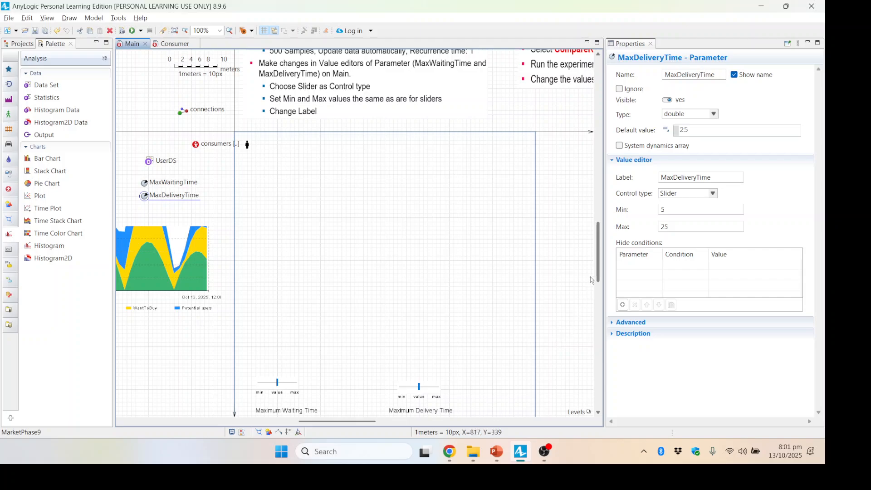
left_click_drag(598, 275, 597, 227)
left_click(383, 216)
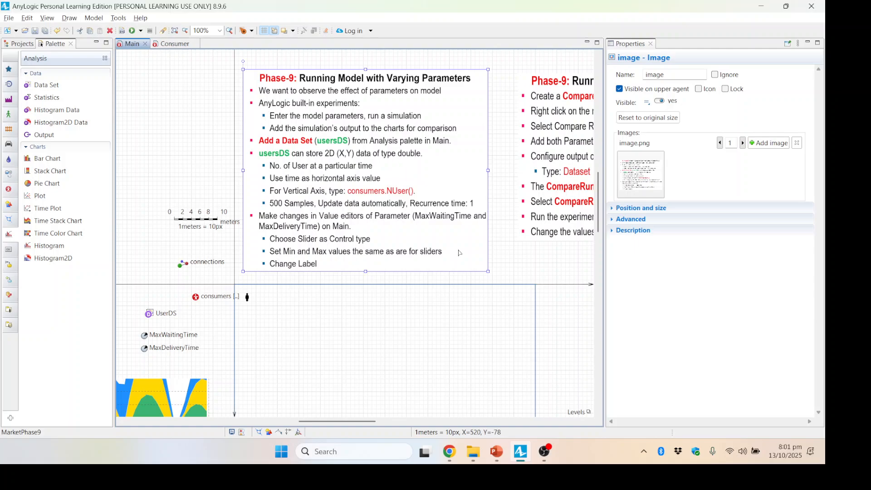
mouse_move(459, 252)
left_mouse_down()
mouse_move(426, 247)
mouse_move(446, 248)
left_mouse_up()
scroll(386, 301, "down", 6)
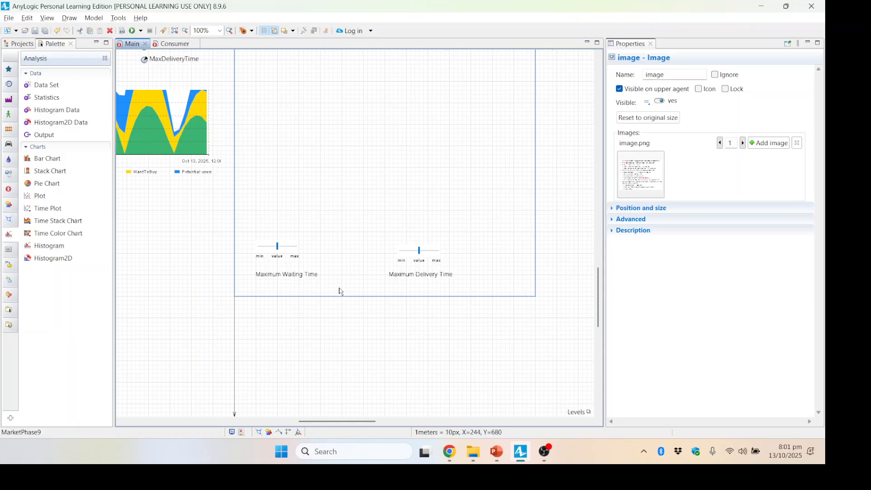
scroll(341, 290, "up", 3)
left_click(296, 391)
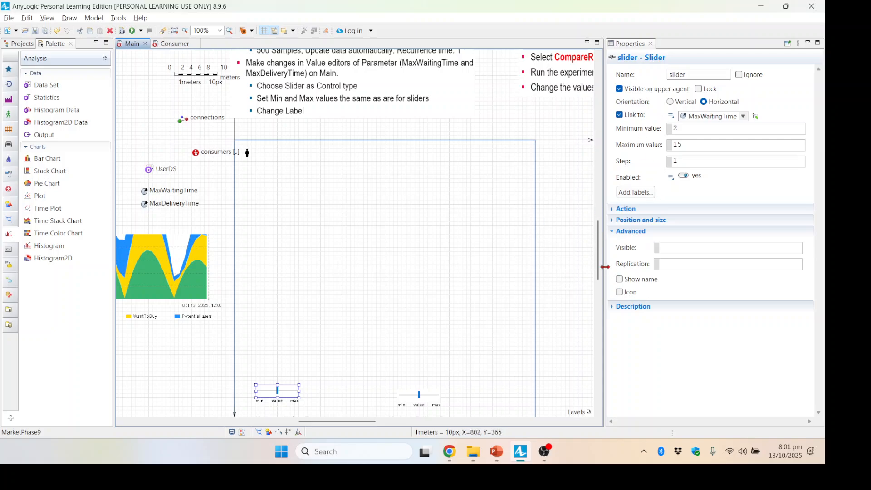
- Reposition the two instruction slide images side by side above the model area
left_click_drag(599, 265, 600, 225)
left_click_drag(388, 192, 277, 189)
left_click_drag(575, 207, 415, 189)
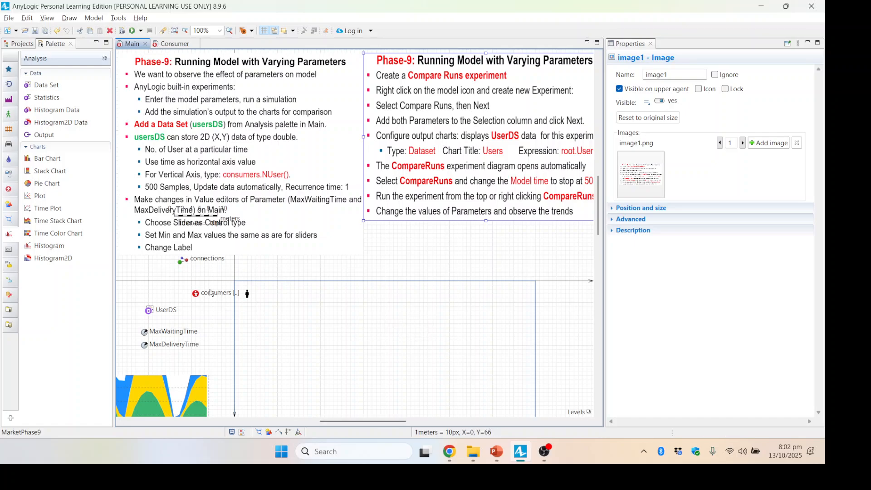
- Start creating a new experiment for the MarketPhase9 model
left_click(19, 45)
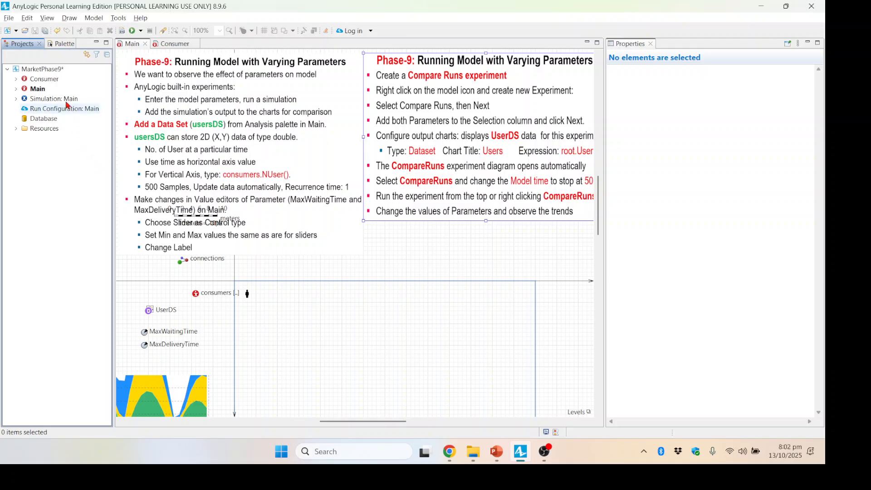
right_click(47, 71)
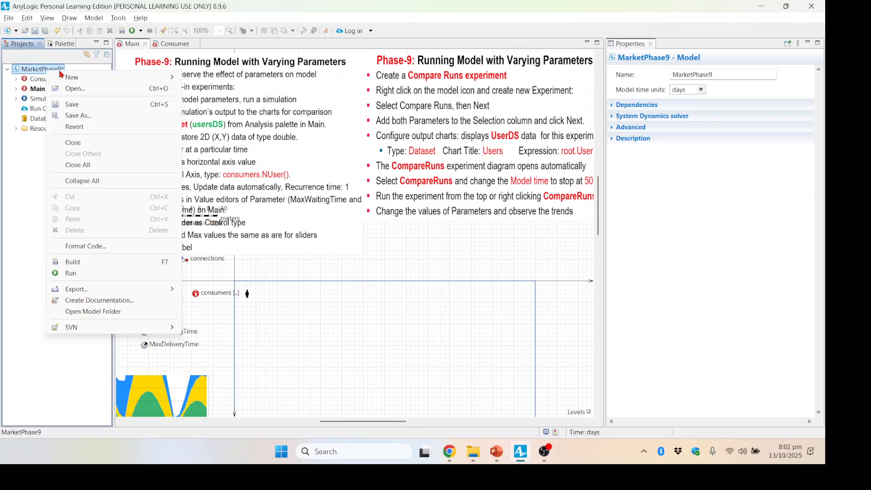
mouse_move(67, 78)
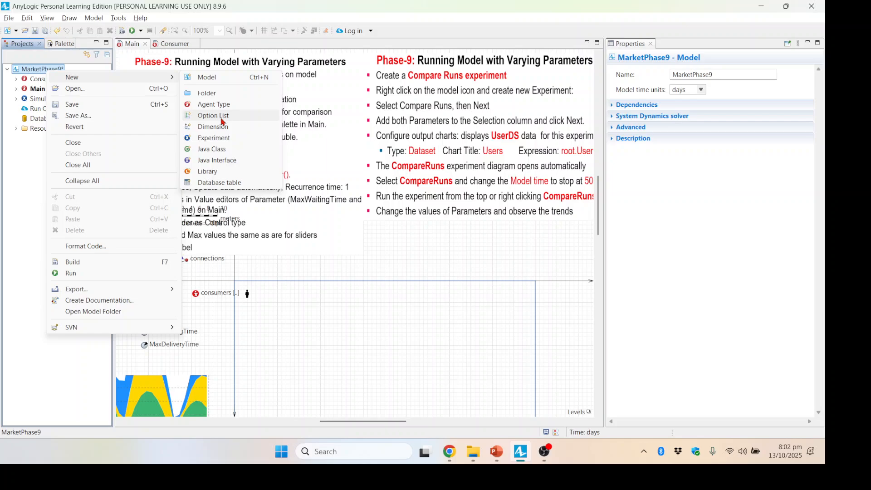
left_click(221, 141)
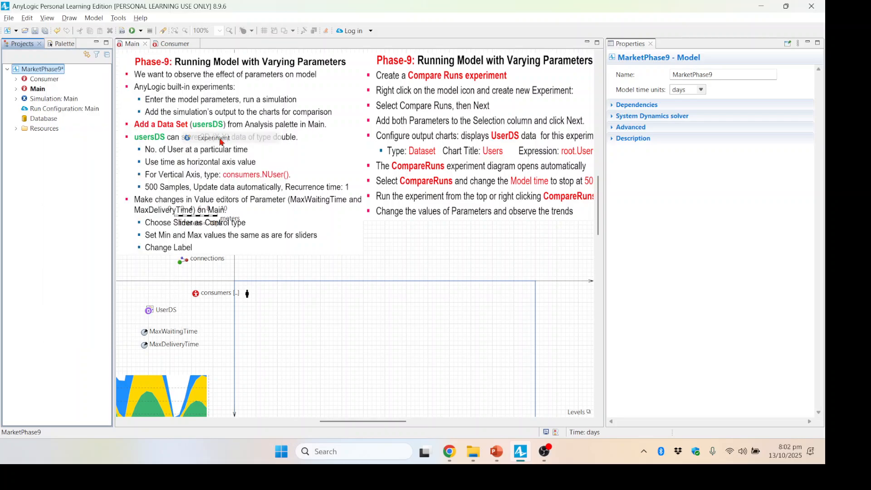
left_click_drag(426, 39, 284, 61)
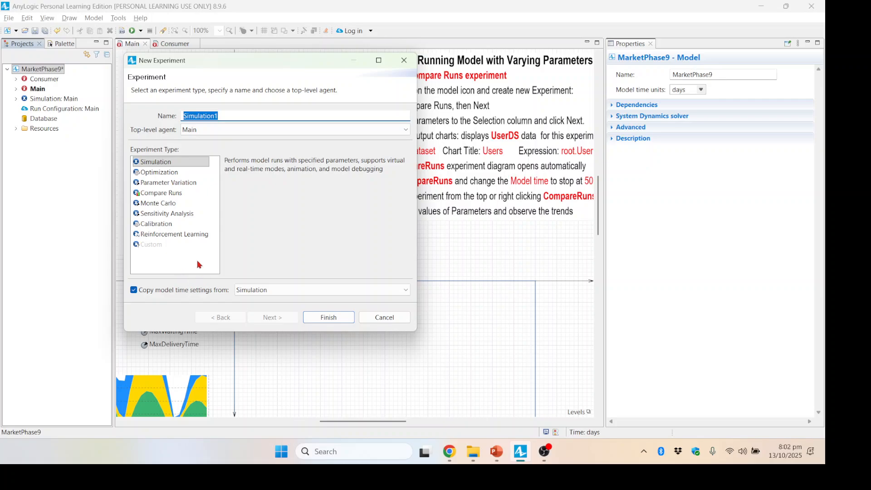
- Choose the Compare Runs experiment type named CompareRuns with Main as top-level agent and continue
left_click(160, 193)
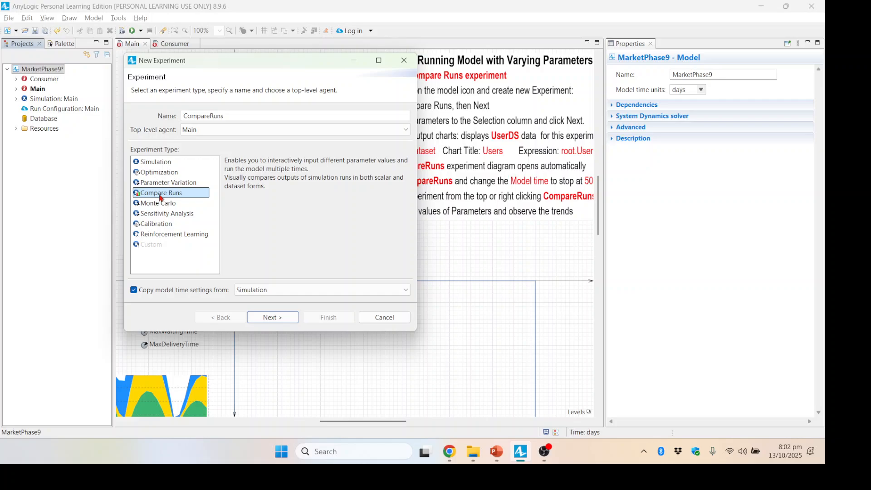
left_click_drag(252, 62, 162, 62)
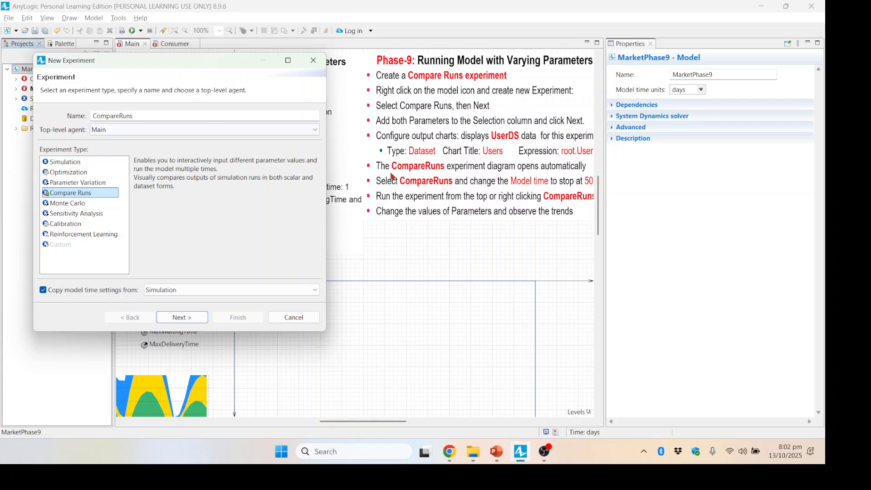
left_click(181, 317)
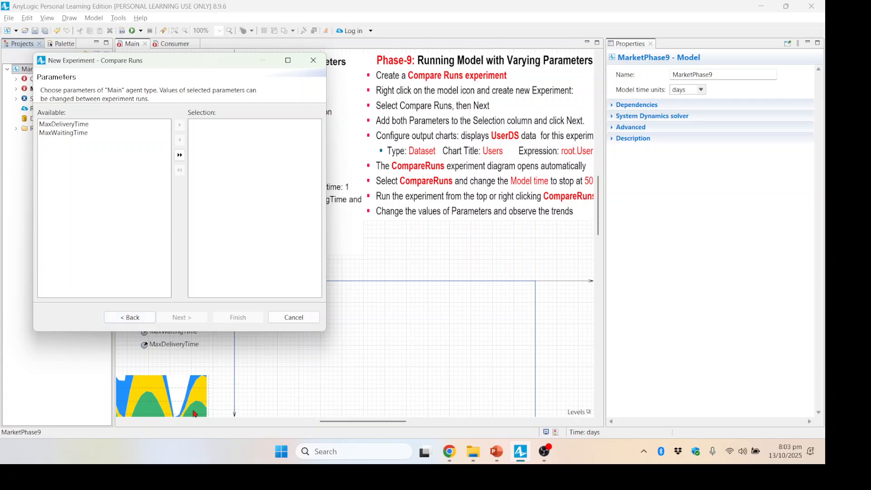
- Add both MaxDeliveryTime and MaxWaitingTime parameters to the Selection list and continue to the charts page
mouse_move(138, 61)
left_mouse_down()
mouse_move(292, 81)
mouse_move(234, 78)
mouse_move(146, 50)
left_mouse_up()
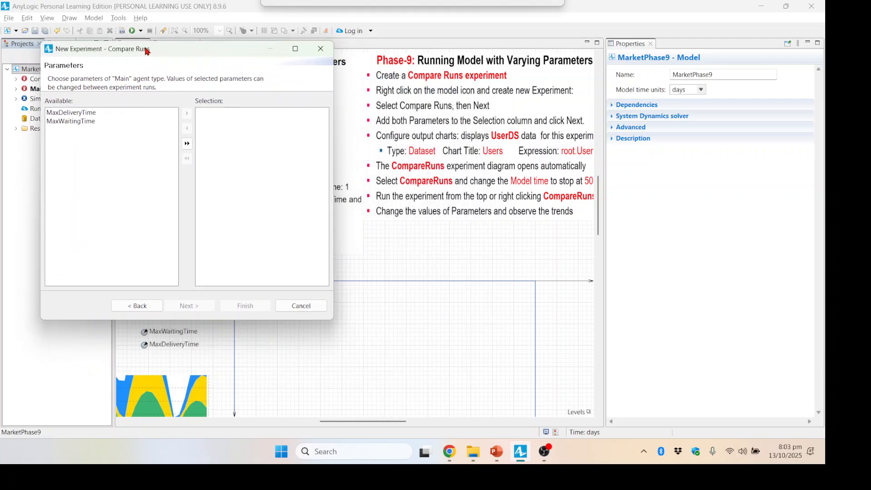
left_click(73, 112)
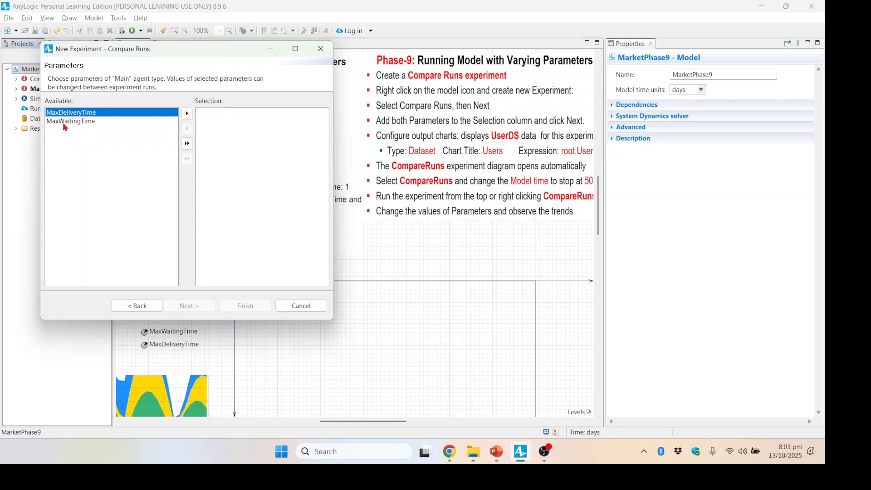
left_click(63, 123, "ctrl")
left_click(126, 147)
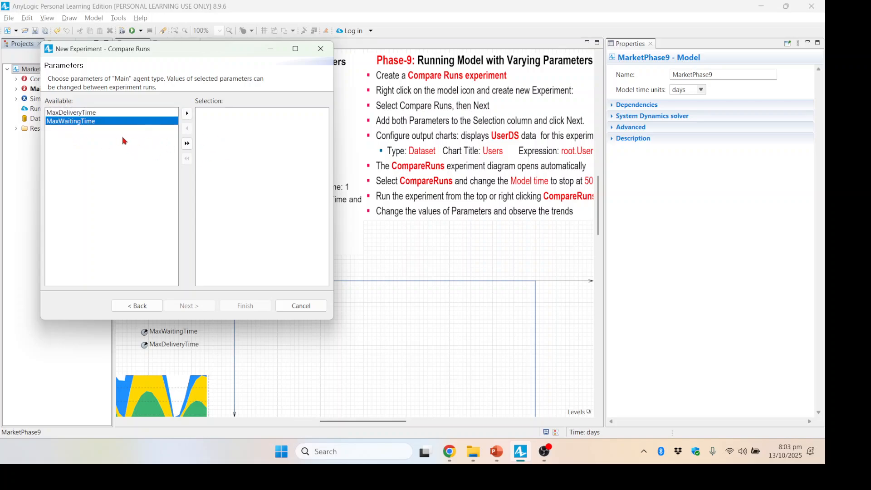
left_click(105, 113)
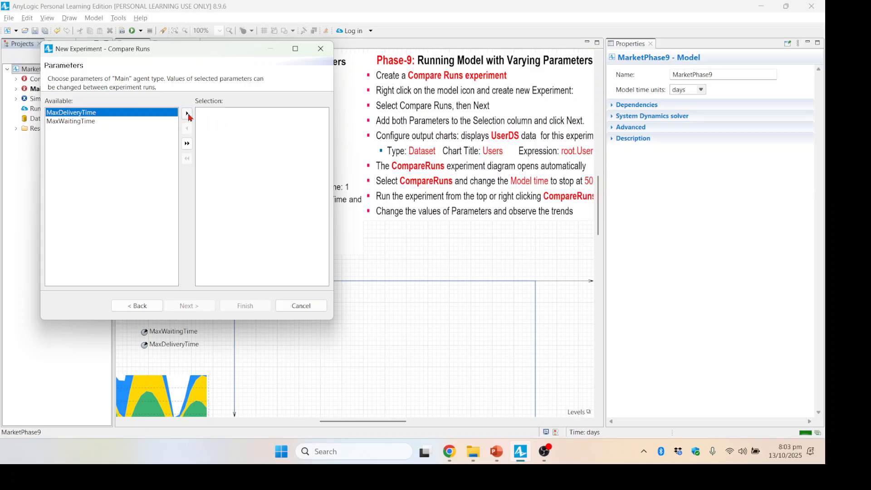
left_click(187, 113)
left_click(187, 158)
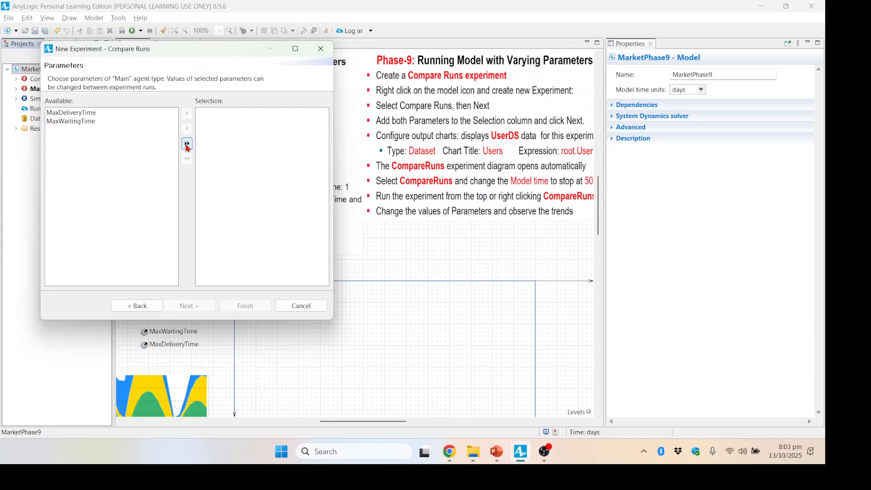
left_click(187, 144)
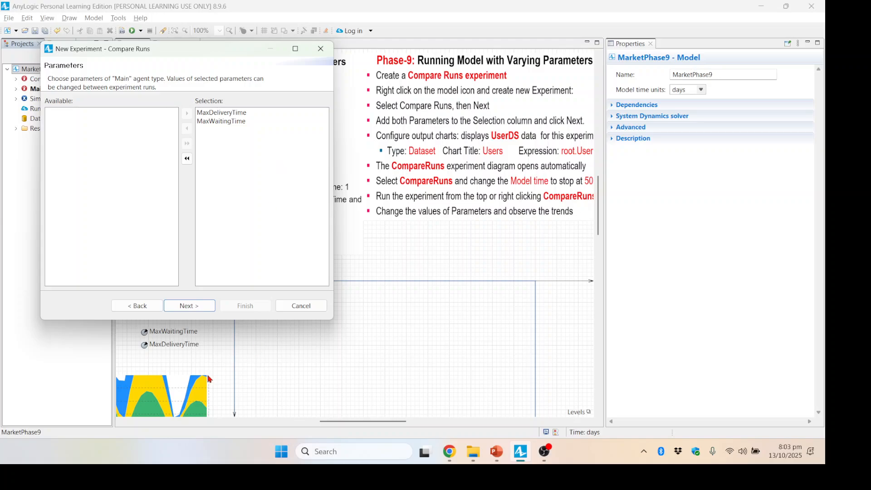
left_click(182, 306)
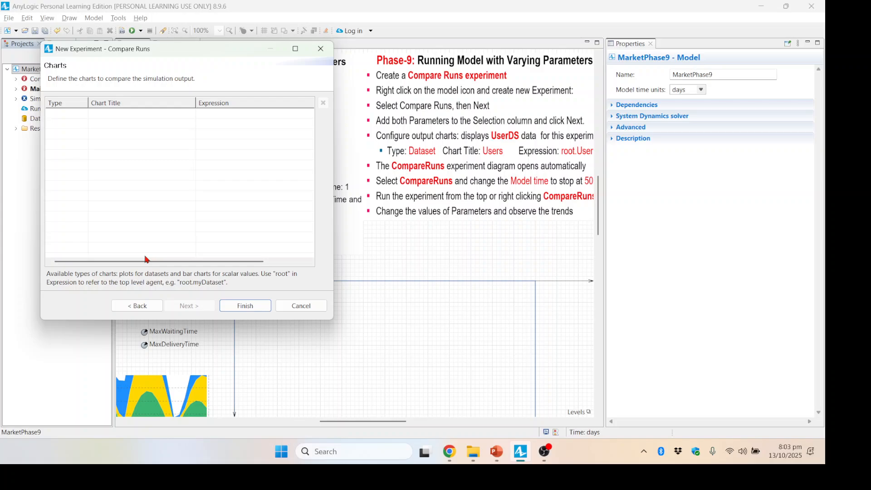
- Add a dataset chart with the title Users
left_click(63, 114)
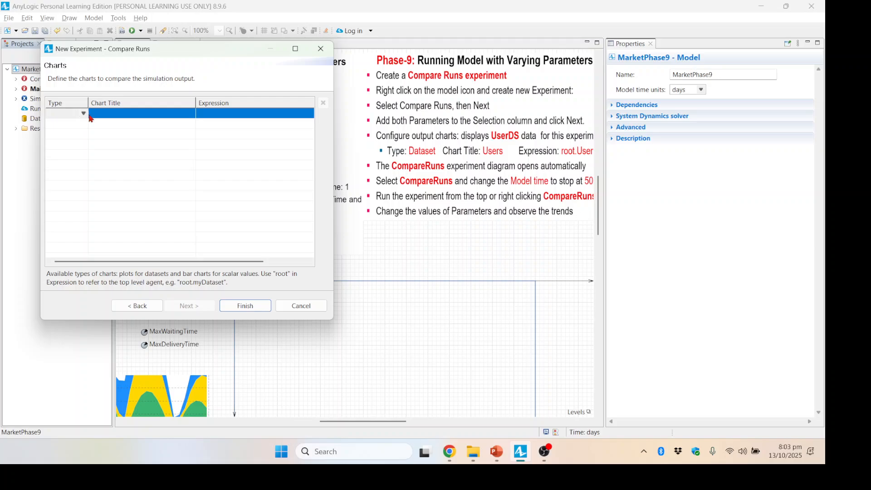
left_click(84, 114)
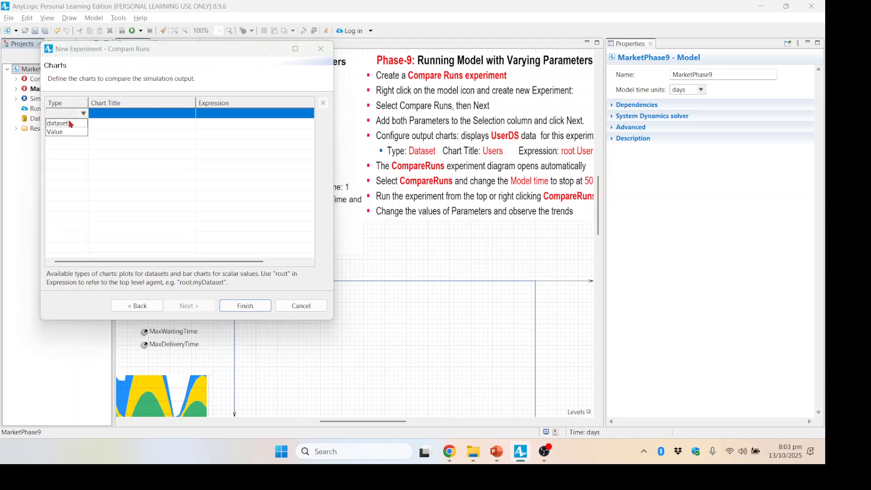
left_click(69, 126)
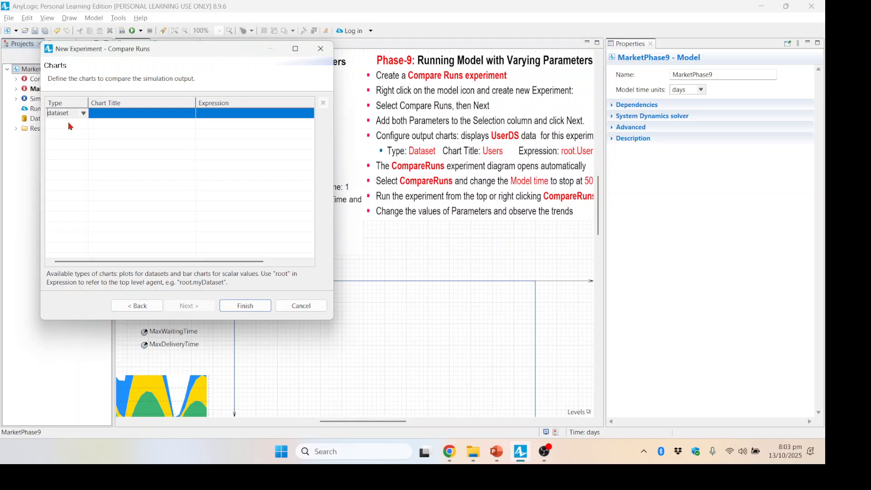
left_click(116, 113)
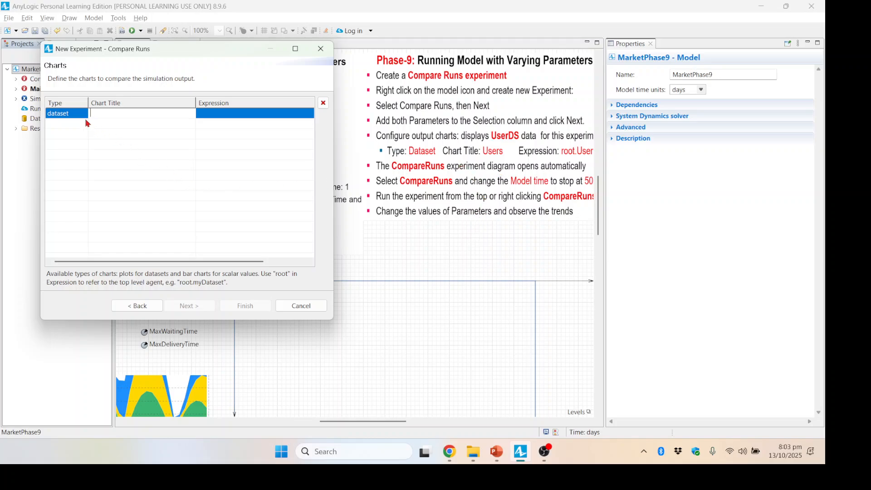
type("Users")
left_click(218, 113)
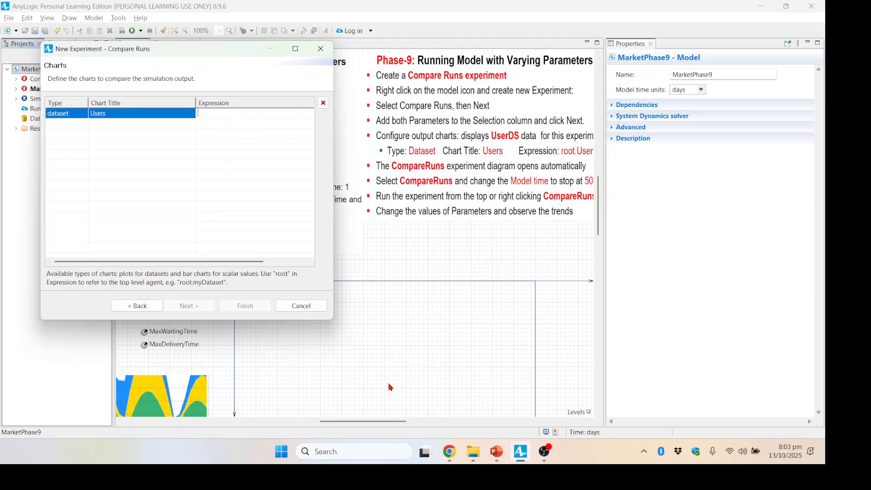
- Set the chart's expression to root.UserDS and finish the new experiment wizard
left_click(207, 126)
left_click(205, 118)
type("root.UserDs")
left_click_drag(234, 113, 229, 115)
type("S")
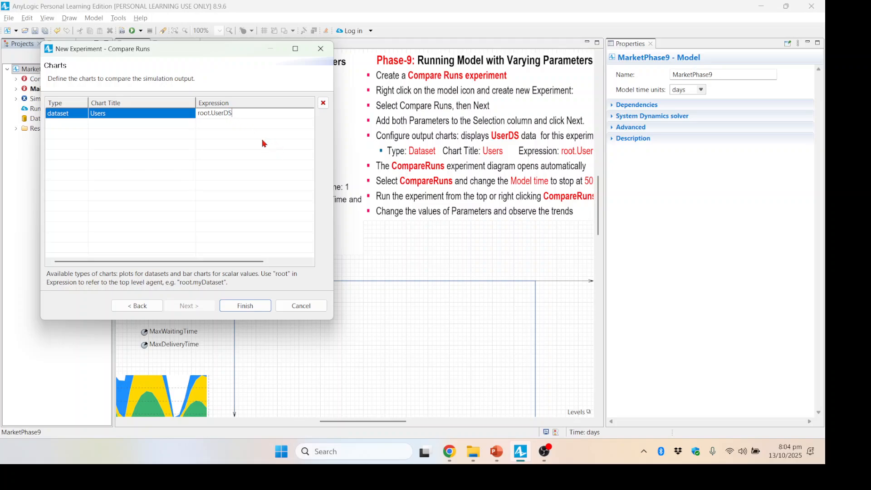
left_click(245, 305)
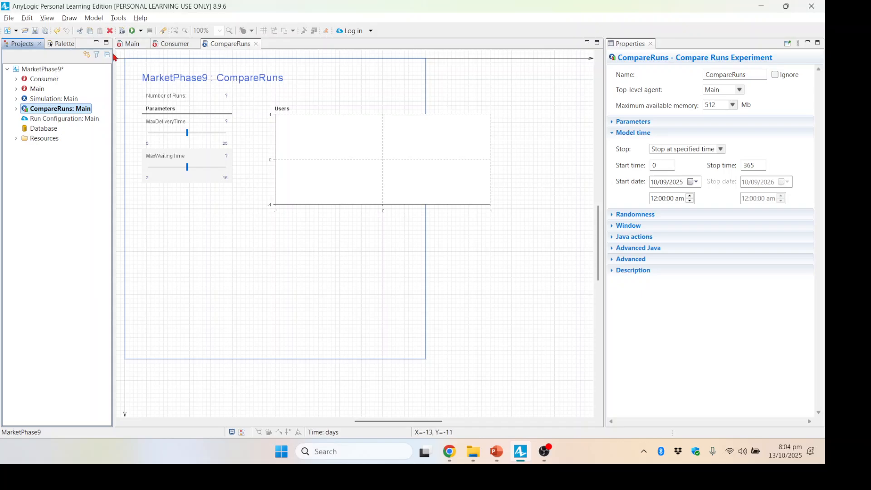
- Review the instruction slide on the Main canvas, then return to the CompareRuns diagram
left_click(133, 46)
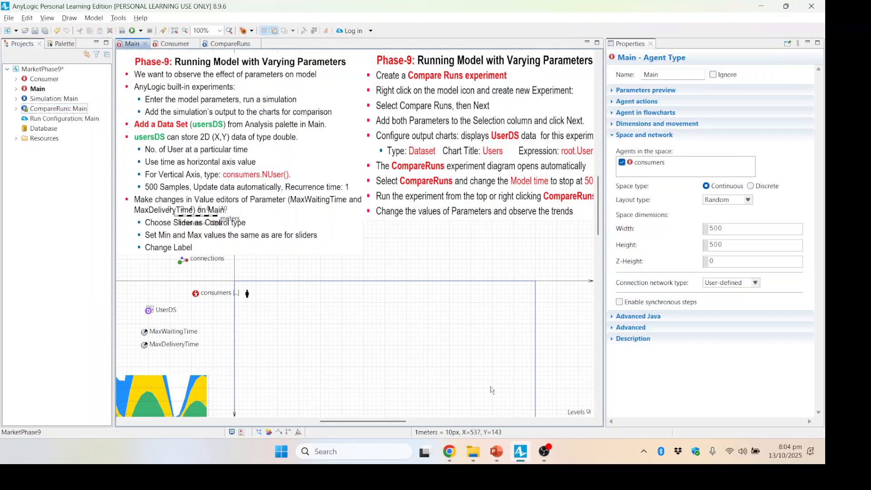
left_click_drag(371, 425, 380, 425)
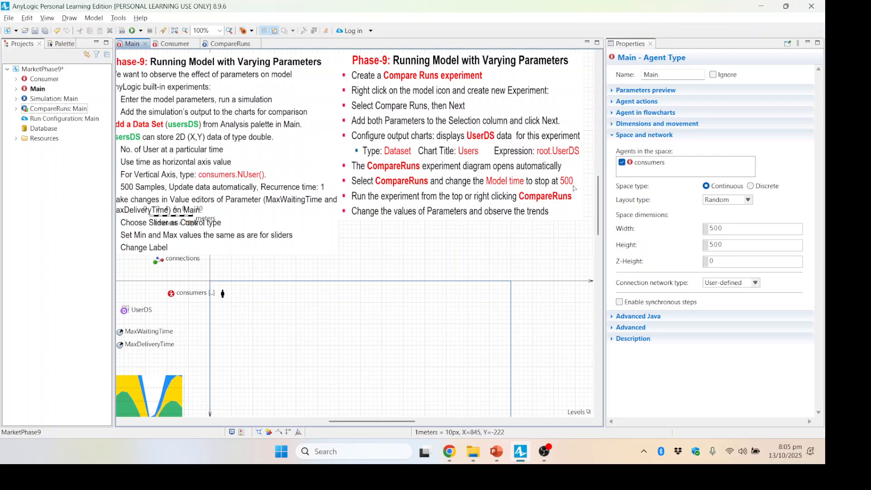
left_click(225, 46)
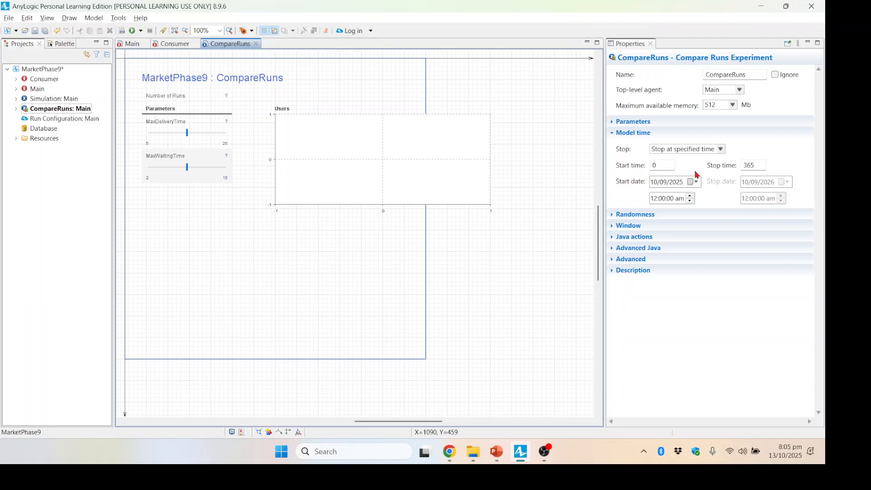
- Set the CompareRuns experiment's model stop time to 500
left_click_drag(763, 165, 724, 164)
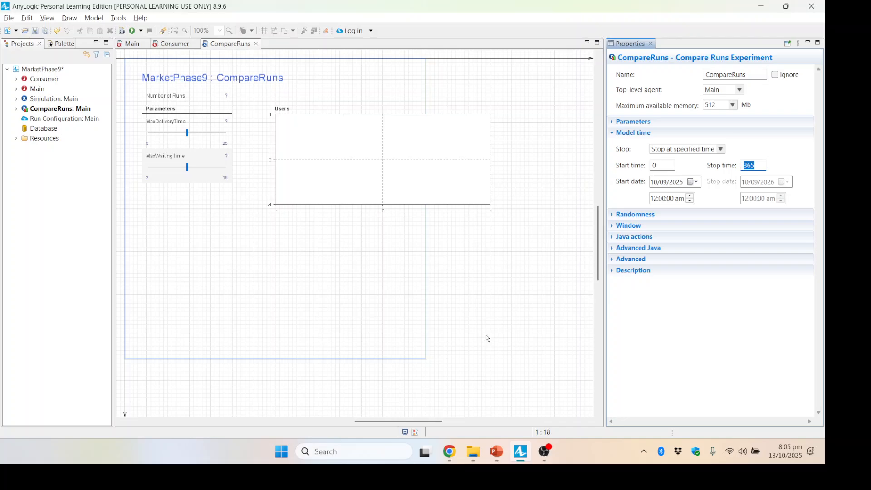
type("500")
- Launch the MarketPhase9 / CompareRuns experiment and maximize its window
left_click(141, 32)
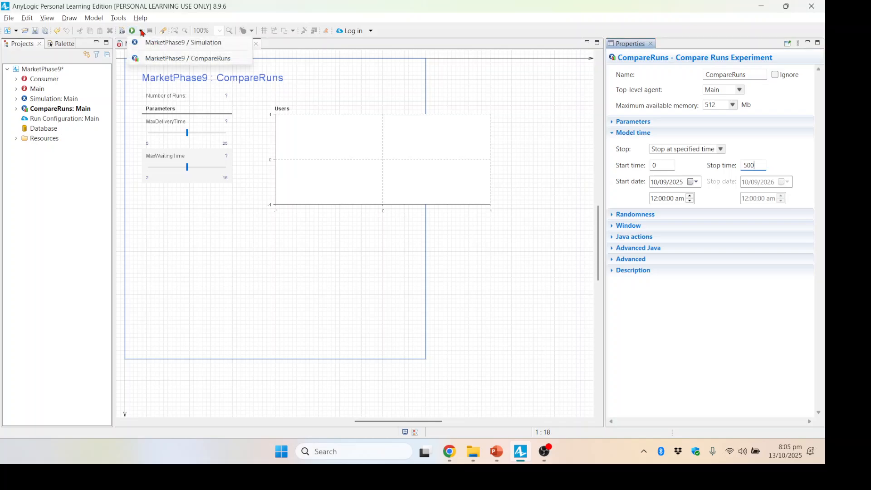
left_click(195, 61)
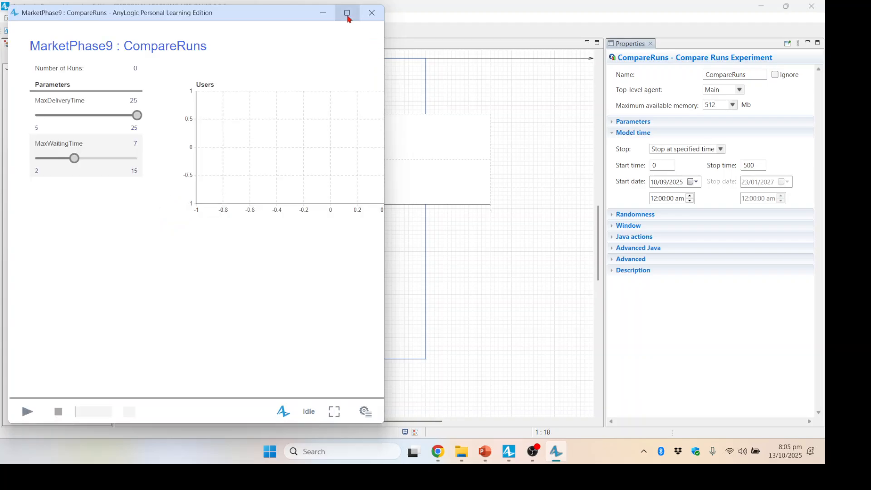
left_click(347, 13)
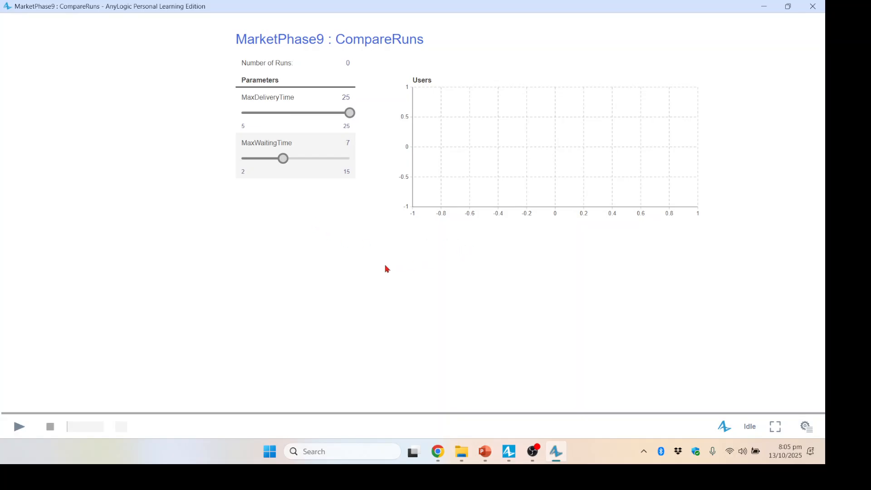
- Run the experiment with MaxDeliveryTime at 25 and MaxWaitingTime at 7
mouse_move(251, 165)
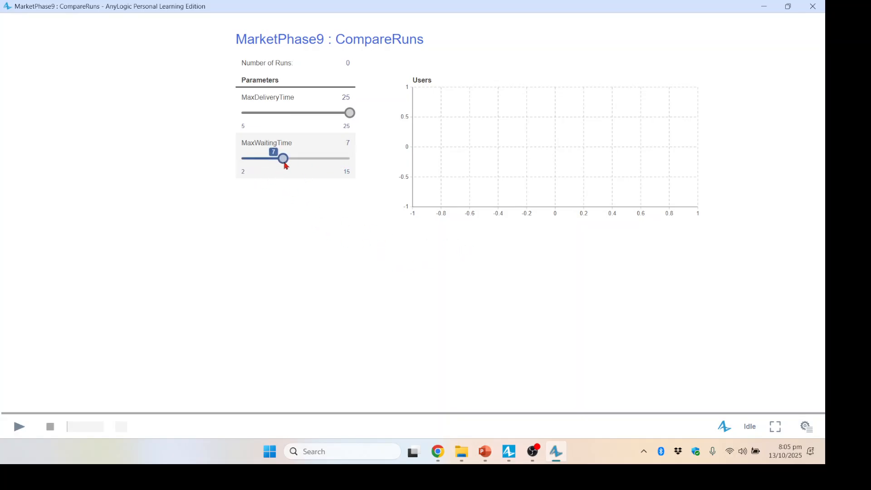
mouse_move(352, 110)
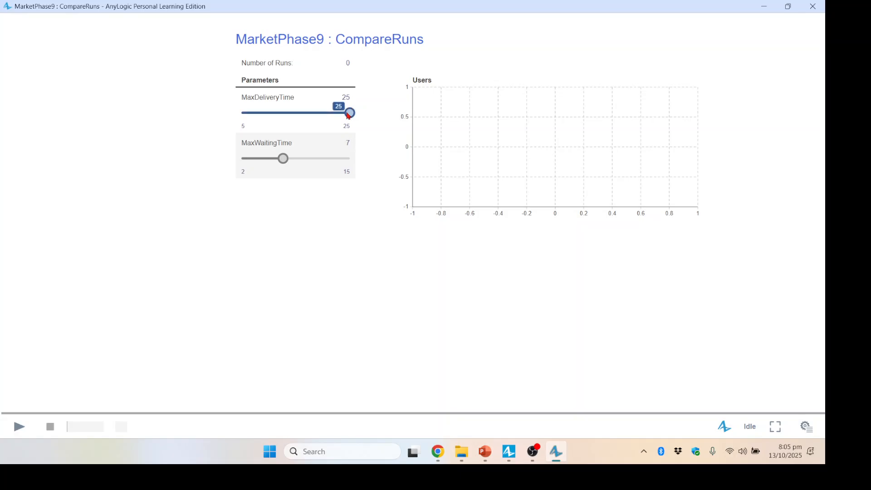
mouse_move(282, 159)
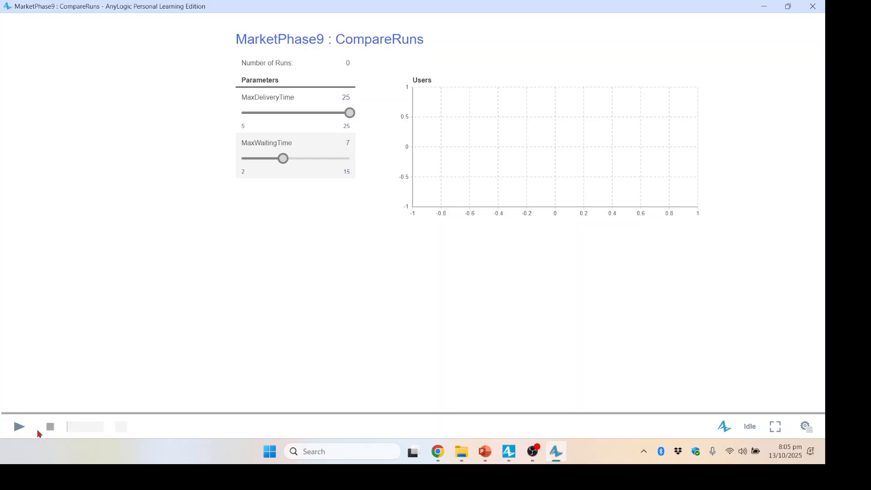
left_click(19, 427)
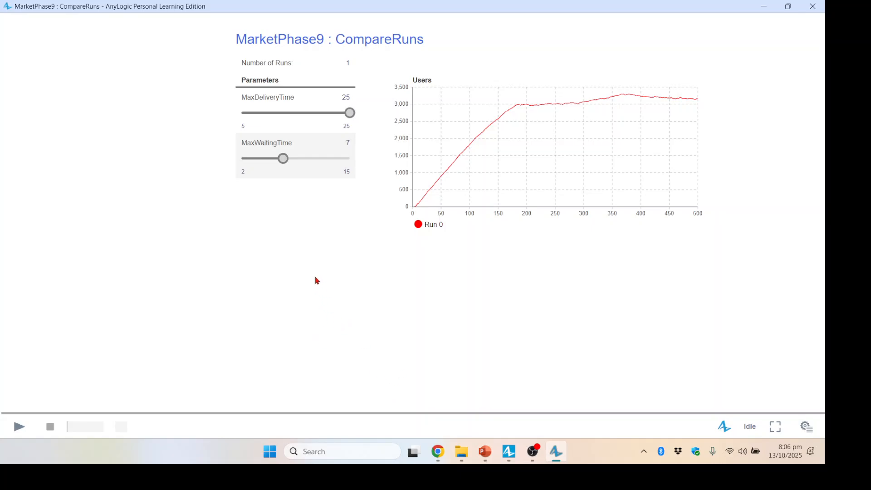
- Set MaxWaitingTime to 15 and run the experiment again
left_click(352, 113)
left_click(283, 159)
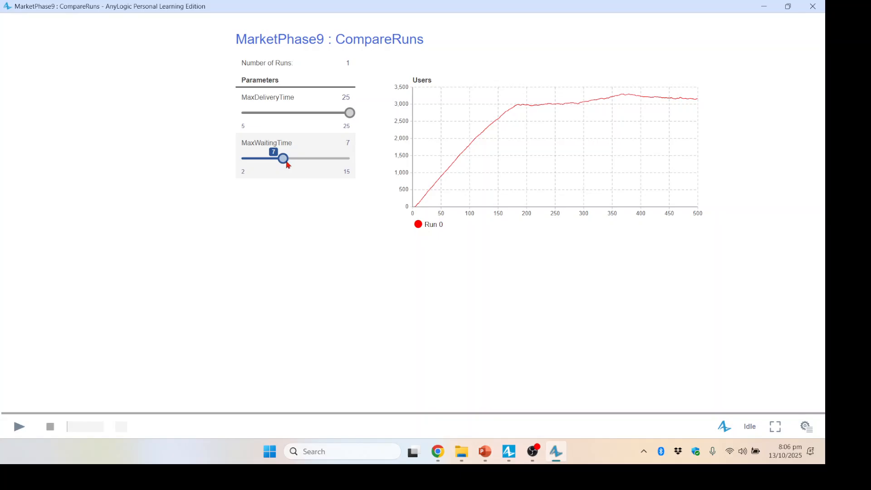
left_click_drag(285, 158, 358, 161)
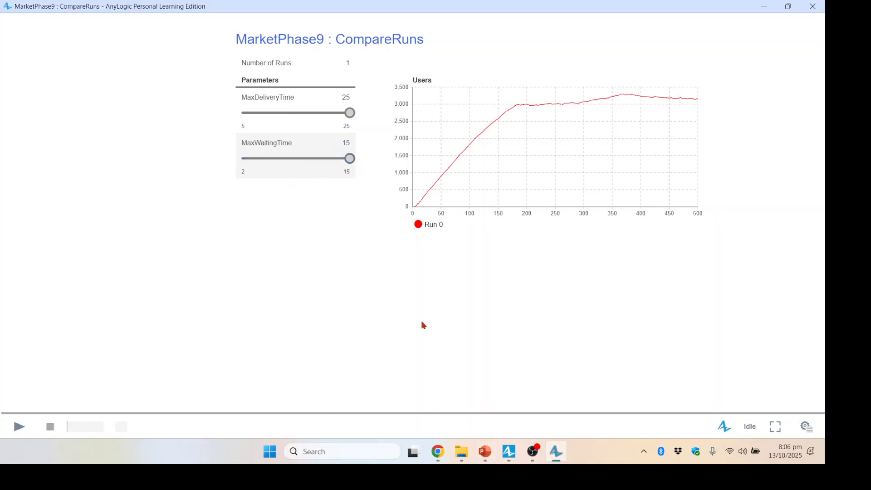
left_click(18, 426)
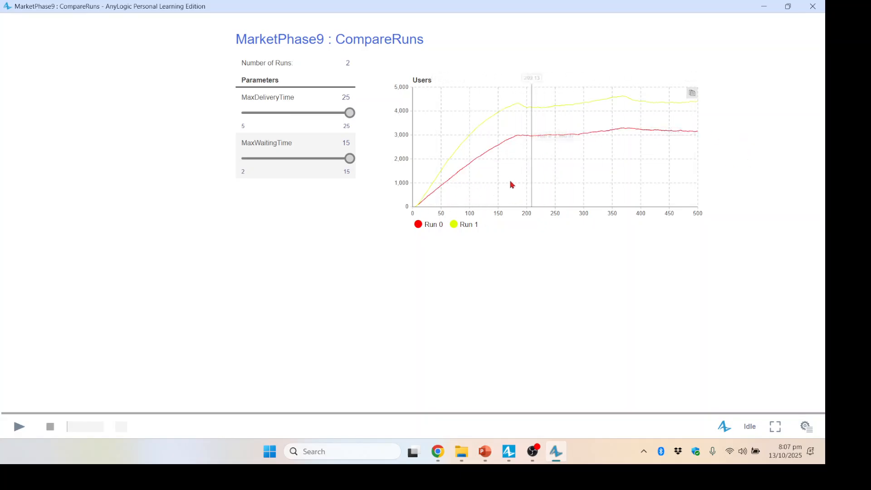
- Set MaxWaitingTime to 2 and run the experiment a third time
left_click_drag(349, 158, 235, 158)
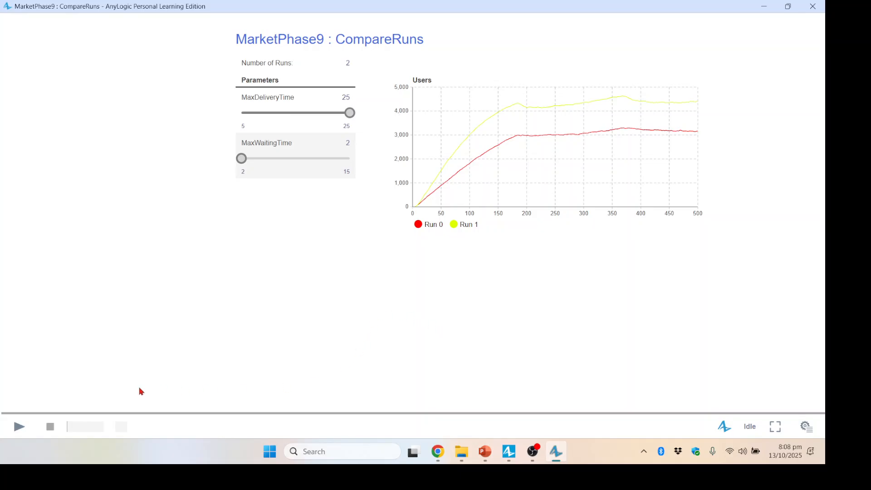
left_click(17, 430)
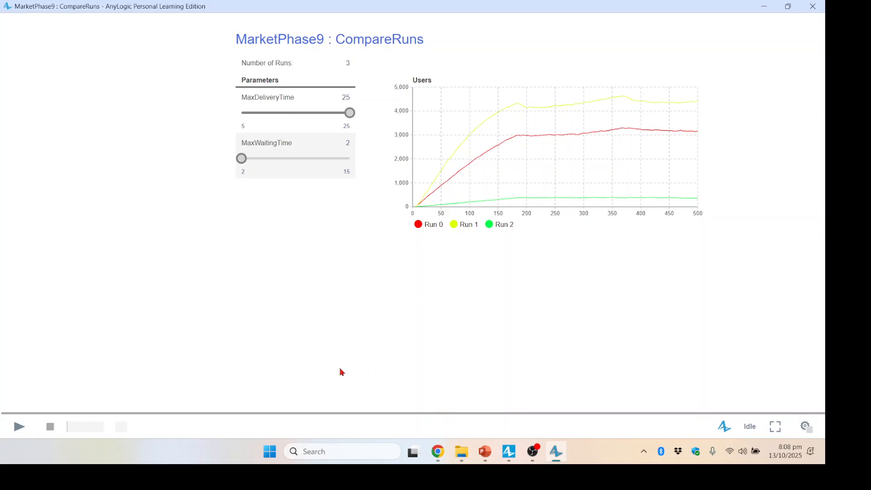
- Switch to PowerPoint and present slide 75 with the expected comparison chart
mouse_move(508, 457)
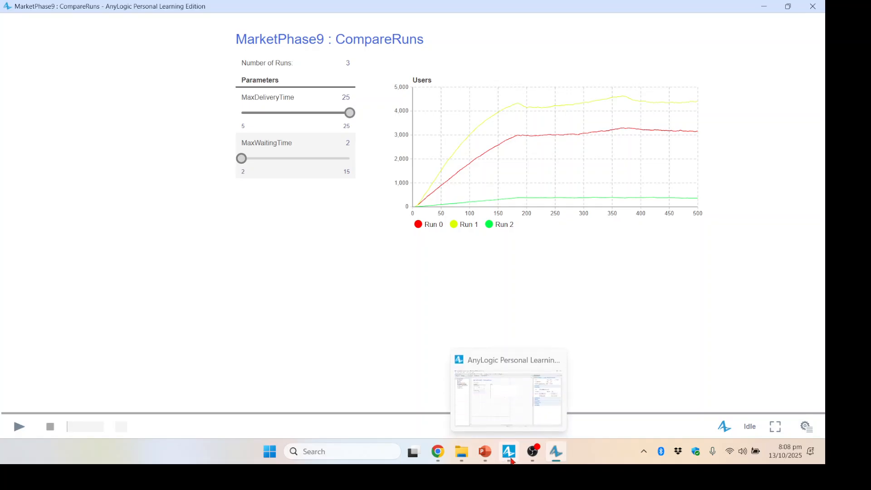
left_click(509, 458)
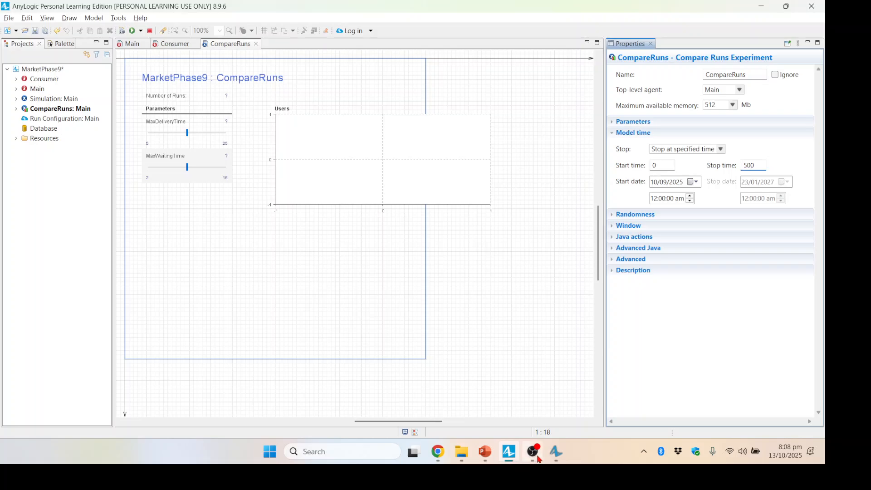
left_click(490, 459)
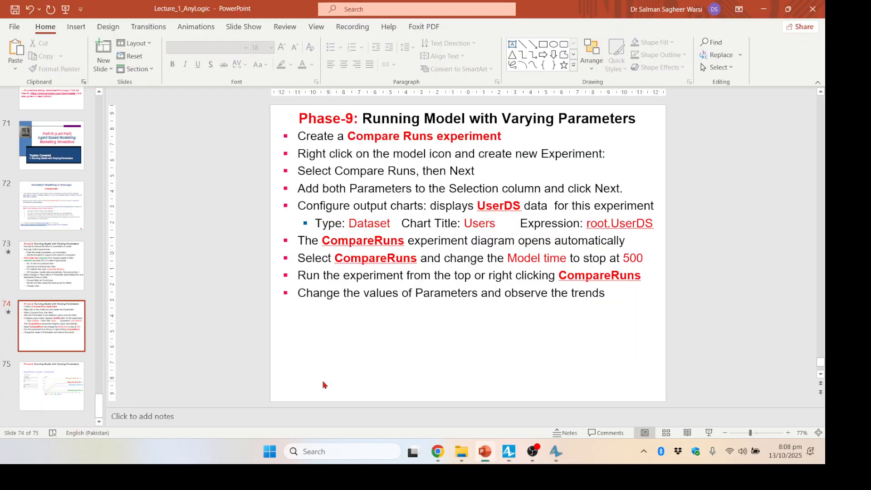
left_click(53, 367)
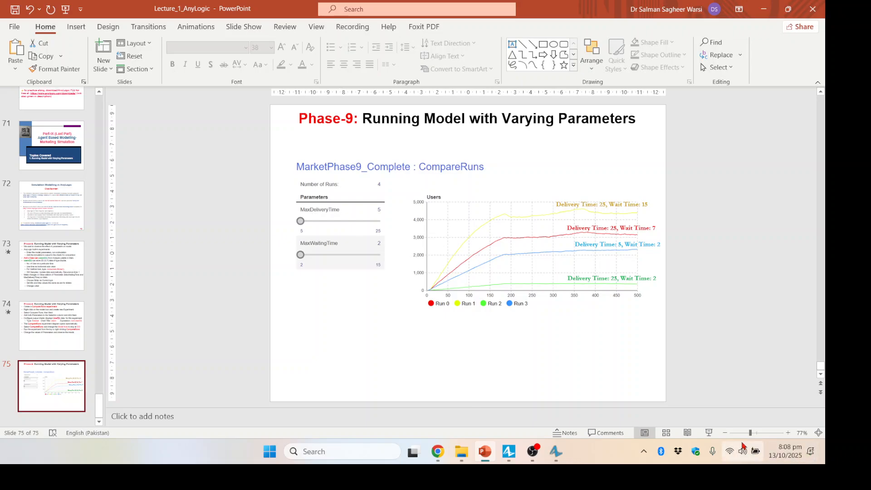
left_click(709, 432)
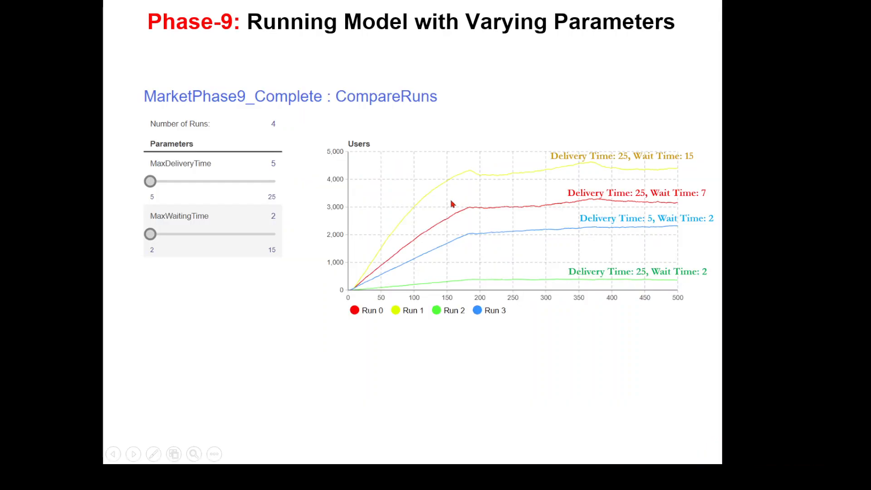